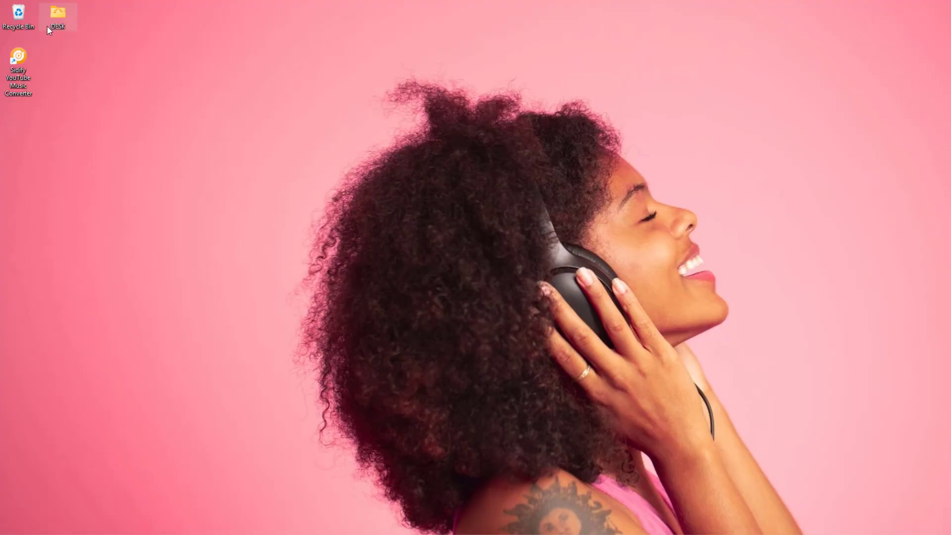
# Step: Launch Sidify, show all New releases in its web player, and bring the converter forward
pyautogui.doubleClick(18, 64)
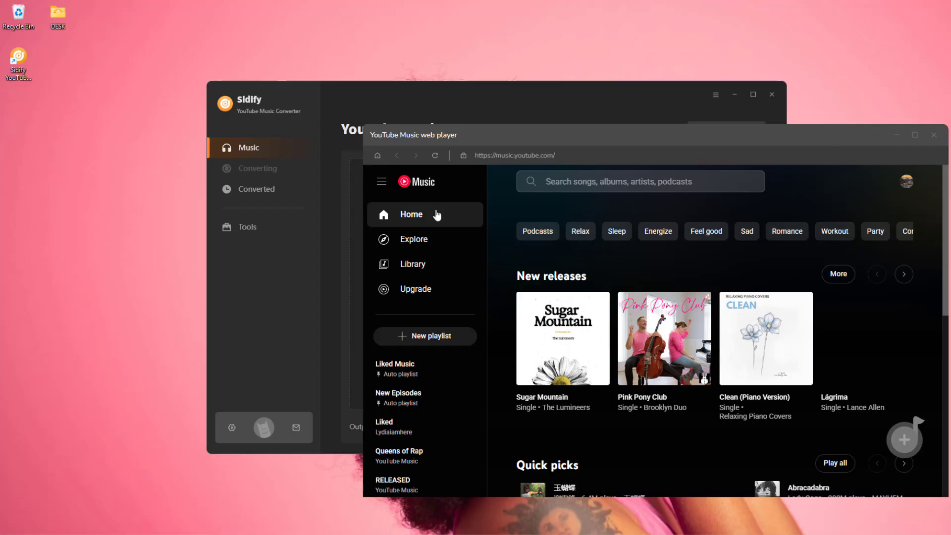
pyautogui.click(837, 274)
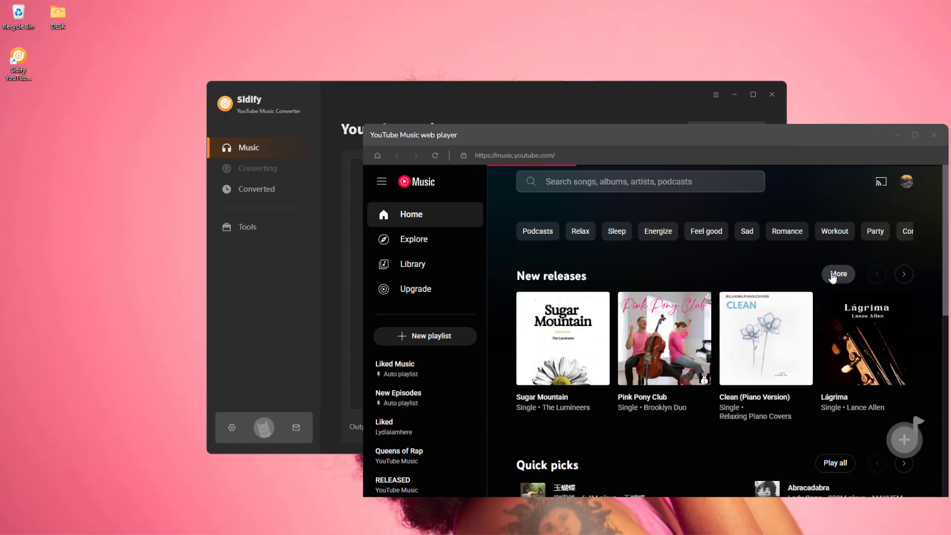
pyautogui.click(834, 276)
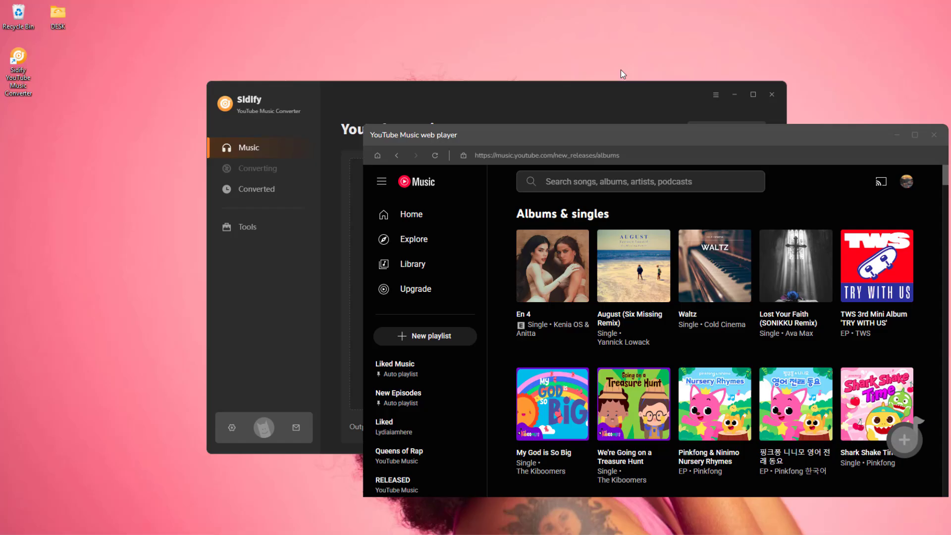
pyautogui.click(601, 98)
pyautogui.moveTo(566, 90)
pyautogui.mouseDown()
pyautogui.moveTo(631, 123)
pyautogui.moveTo(632, 108)
pyautogui.mouseUp()
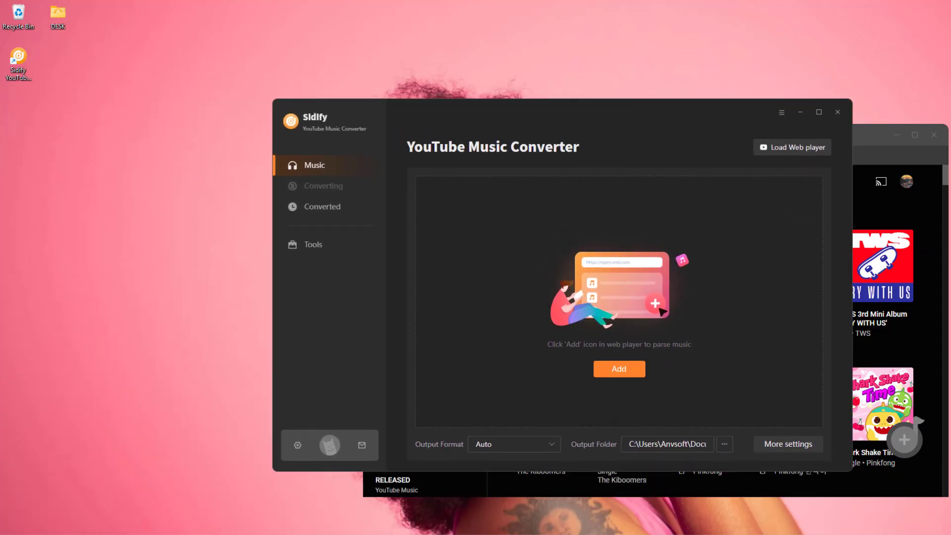
# Step: Set the output format to MP3 and confirm the output folder
pyautogui.click(559, 450)
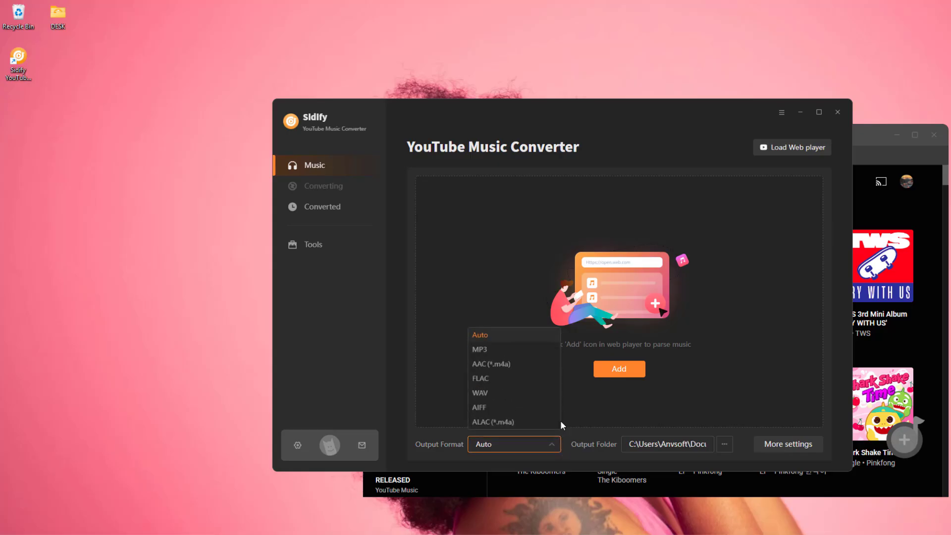
pyautogui.click(509, 350)
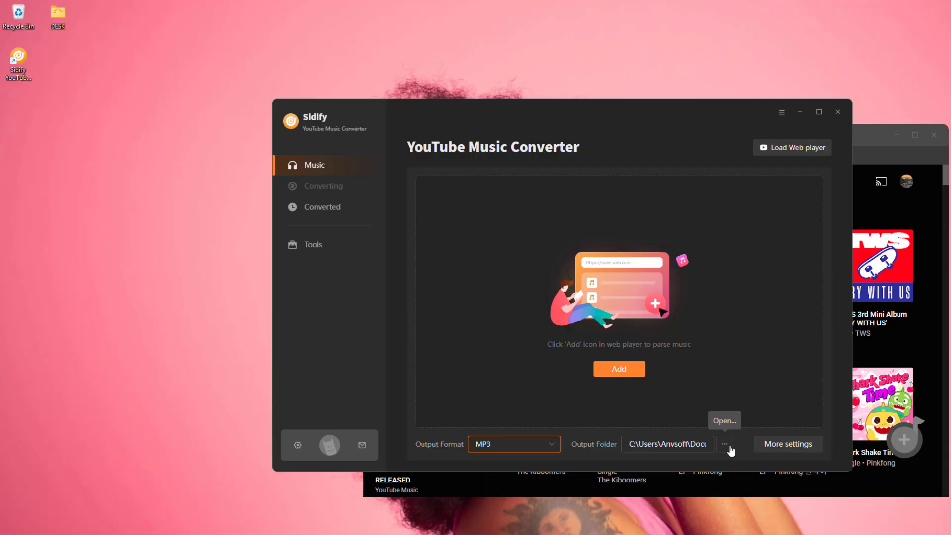
pyautogui.click(729, 446)
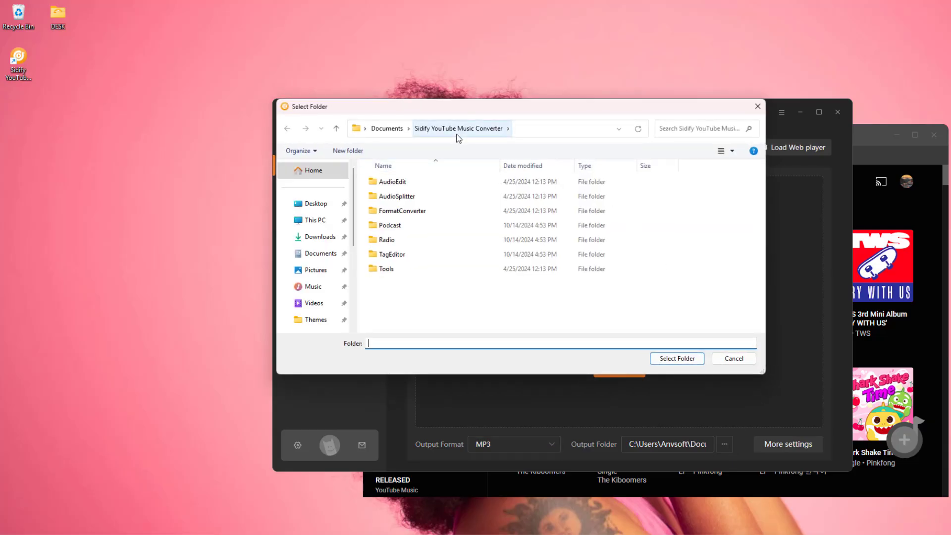
pyautogui.click(688, 360)
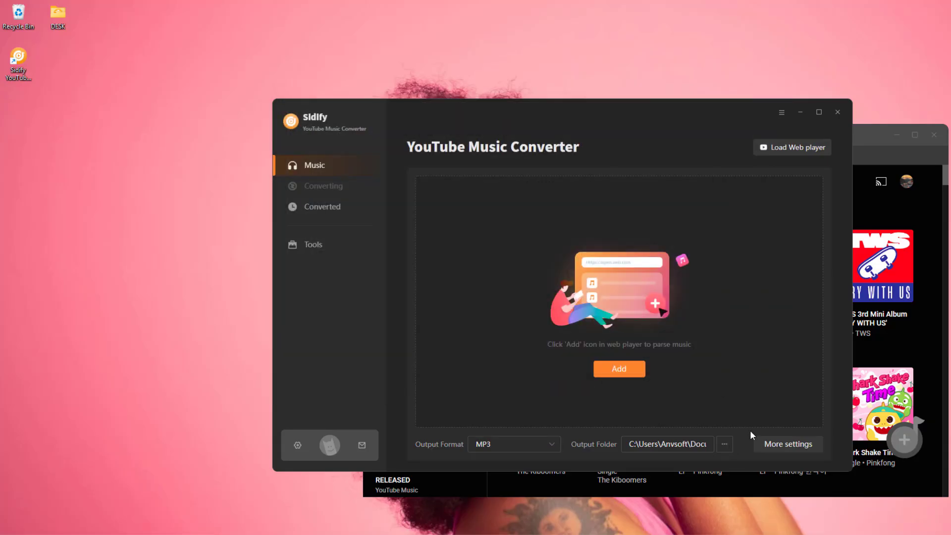
# Step: In More settings, add Artist and Album to the file name and set Output Organized to None
pyautogui.click(769, 445)
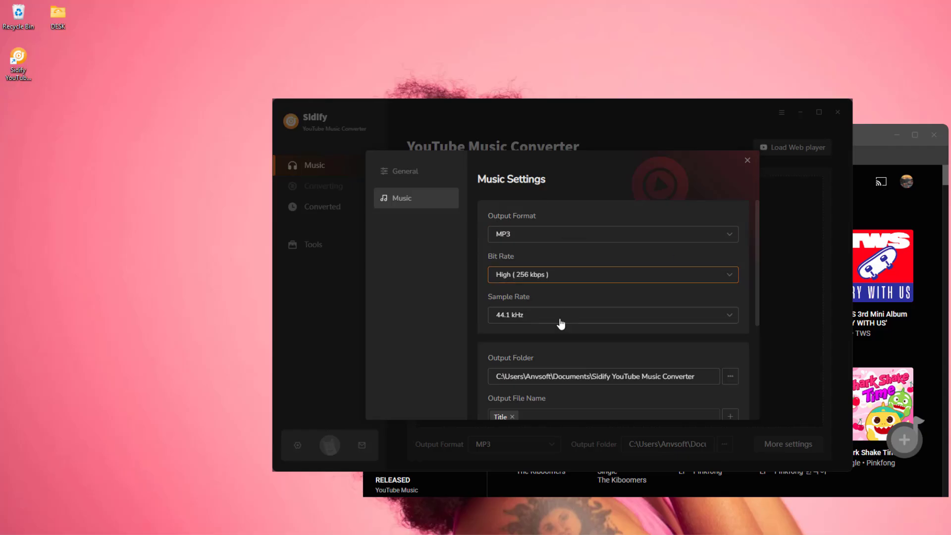
pyautogui.scroll(-3, 560, 322)
pyautogui.click(731, 314)
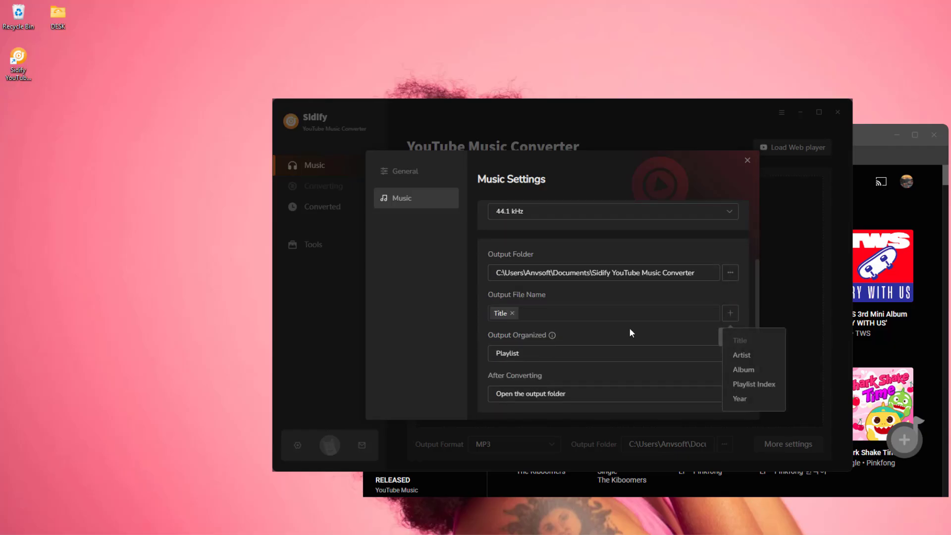
pyautogui.click(742, 355)
pyautogui.click(730, 314)
pyautogui.click(743, 370)
pyautogui.click(557, 354)
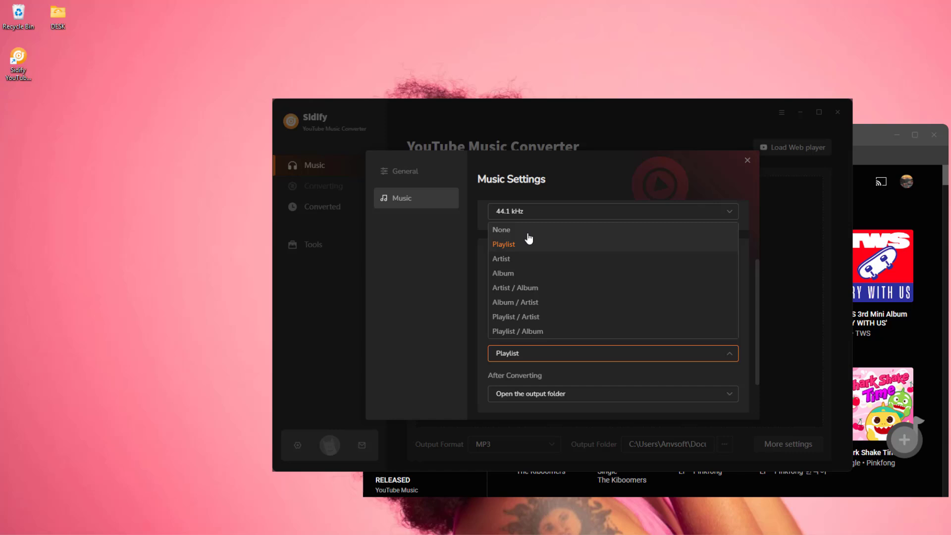
pyautogui.click(525, 226)
pyautogui.click(582, 393)
pyautogui.click(748, 160)
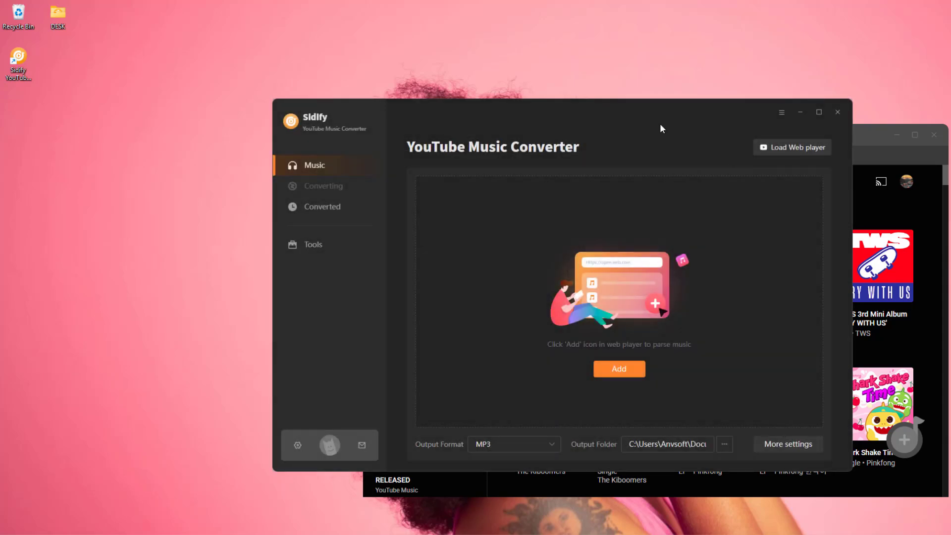
pyautogui.moveTo(660, 123); pyautogui.dragTo(458, 68)
# Step: Add the No Secrets single from the web player to the conversion list
pyautogui.click(736, 139)
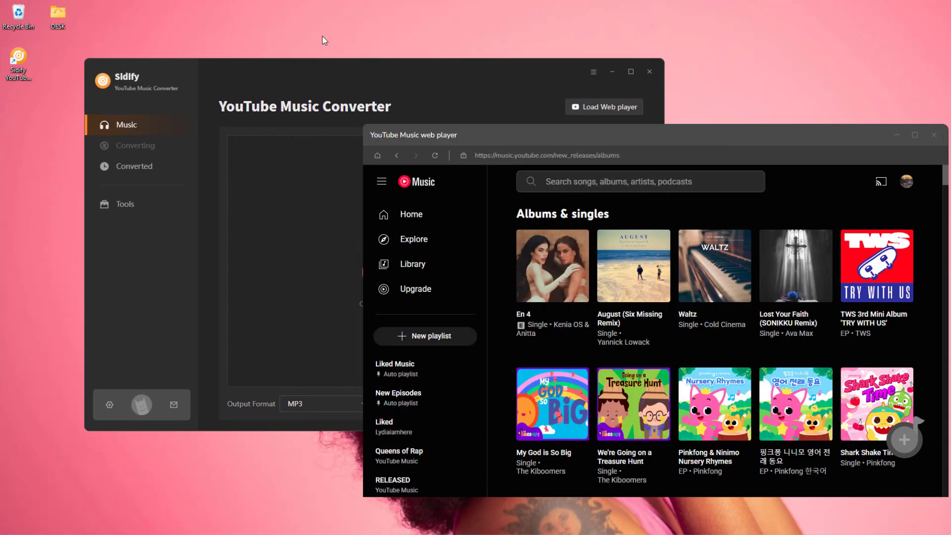
pyautogui.scroll(-3, 808, 369)
pyautogui.scroll(-3, 808, 369)
pyautogui.scroll(-1, 805, 369)
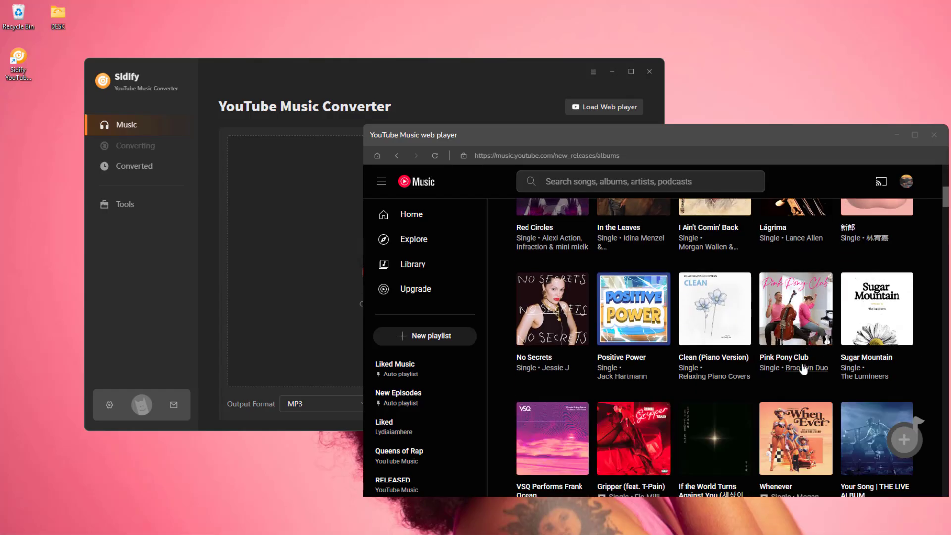
pyautogui.click(568, 307)
pyautogui.scroll(-2, 884, 327)
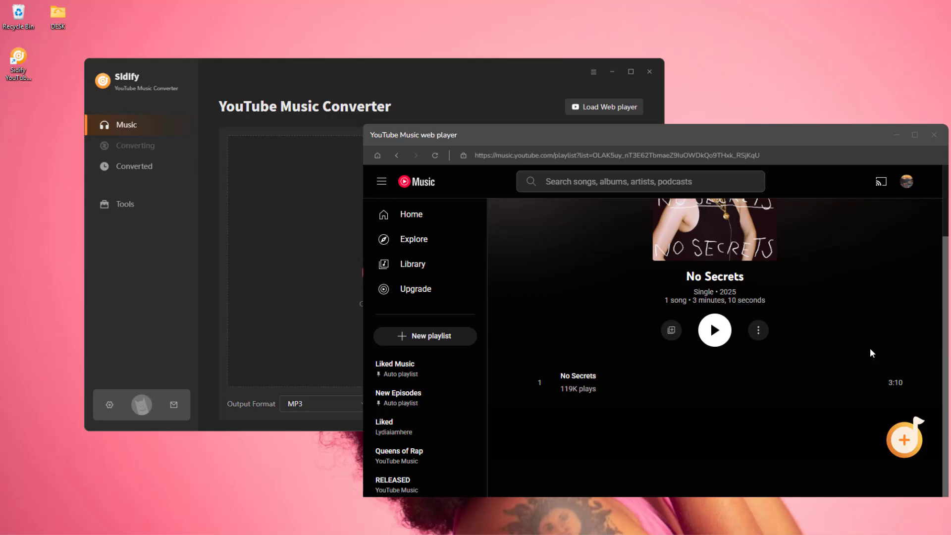
pyautogui.click(904, 439)
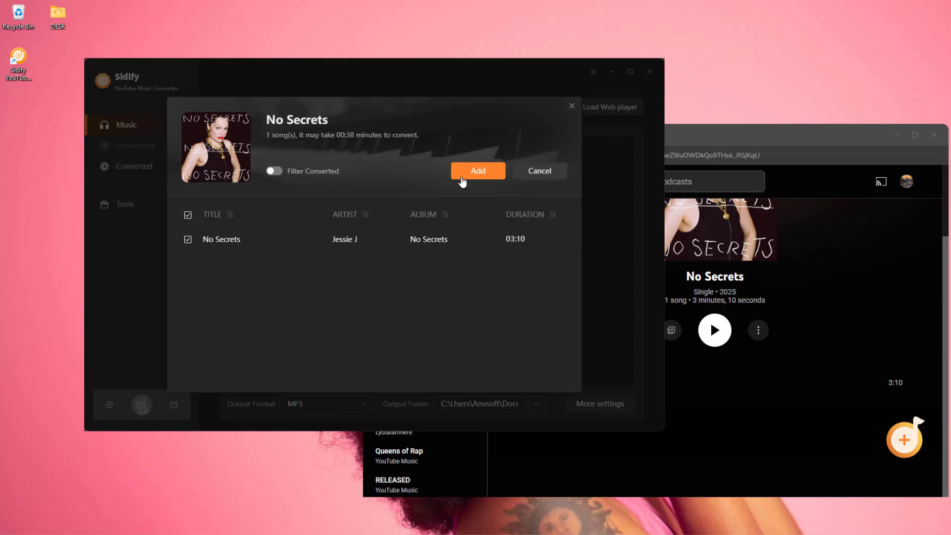
pyautogui.click(462, 181)
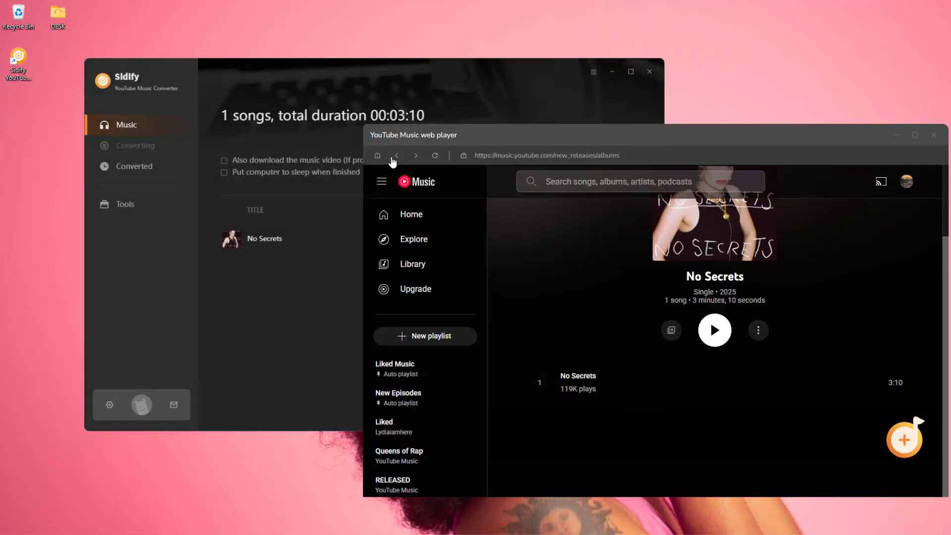
# Step: Add the TWS album songs Lucky to be loved and Now Playing to the list
pyautogui.click(395, 157)
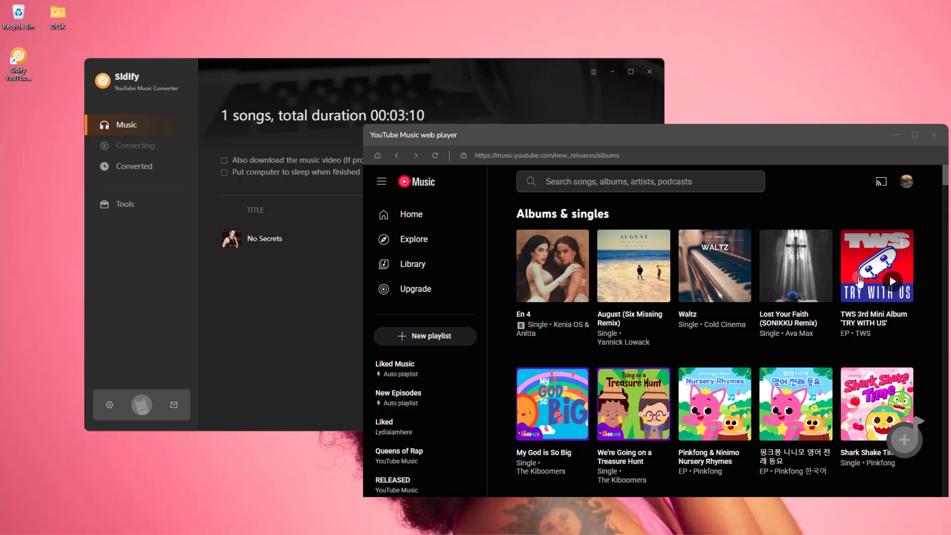
pyautogui.click(874, 260)
pyautogui.scroll(-4, 887, 396)
pyautogui.click(896, 441)
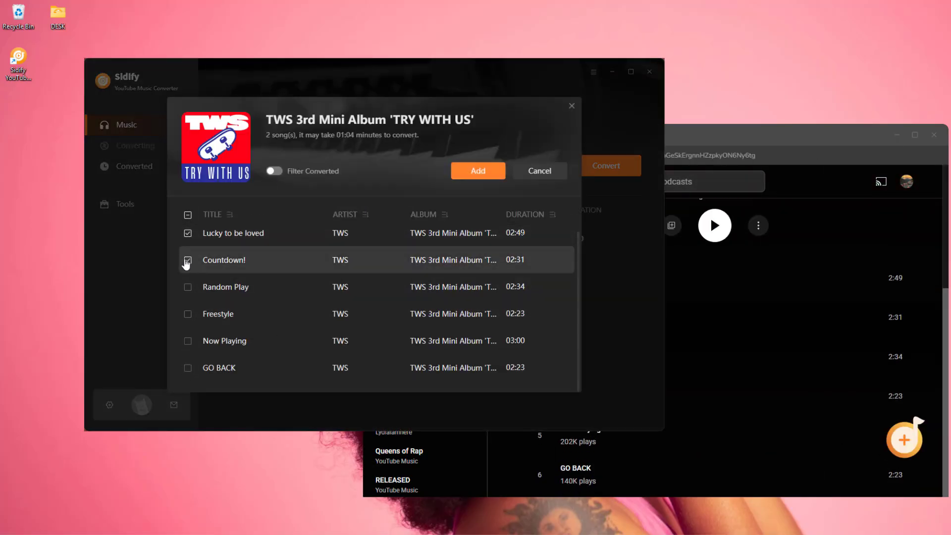
pyautogui.click(188, 341)
pyautogui.click(478, 170)
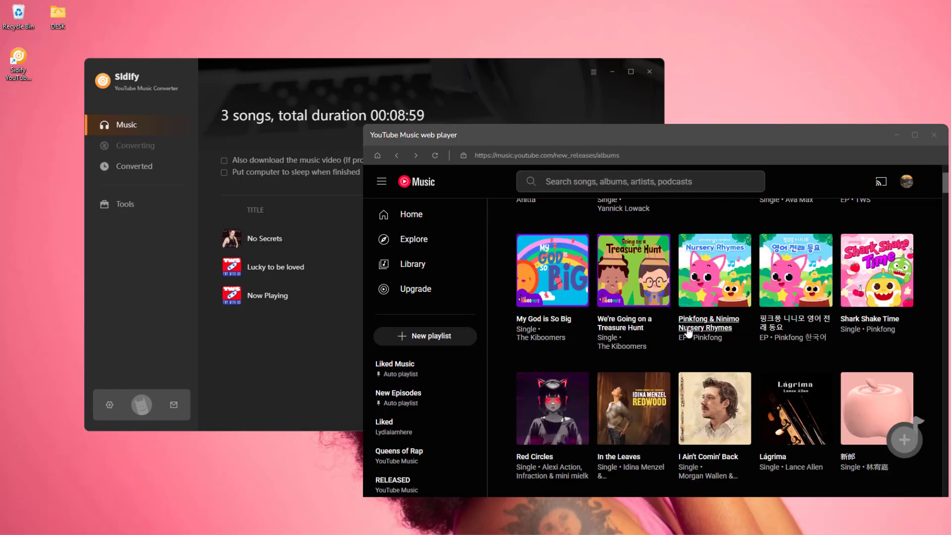
# Step: Add the I Ain't Comin' Back single to the list and minimize the web player
pyautogui.scroll(-3, 693, 376)
pyautogui.click(711, 317)
pyautogui.click(904, 439)
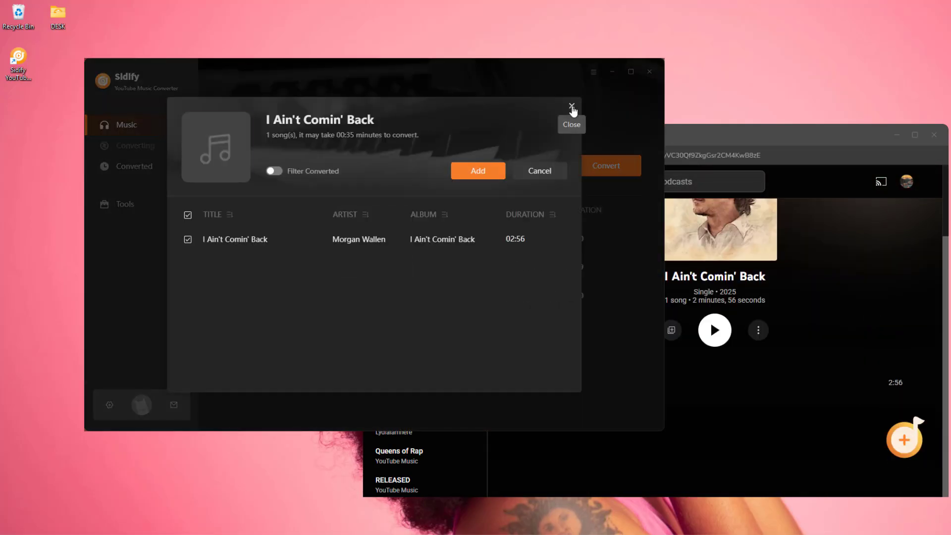
pyautogui.click(572, 106)
pyautogui.click(896, 137)
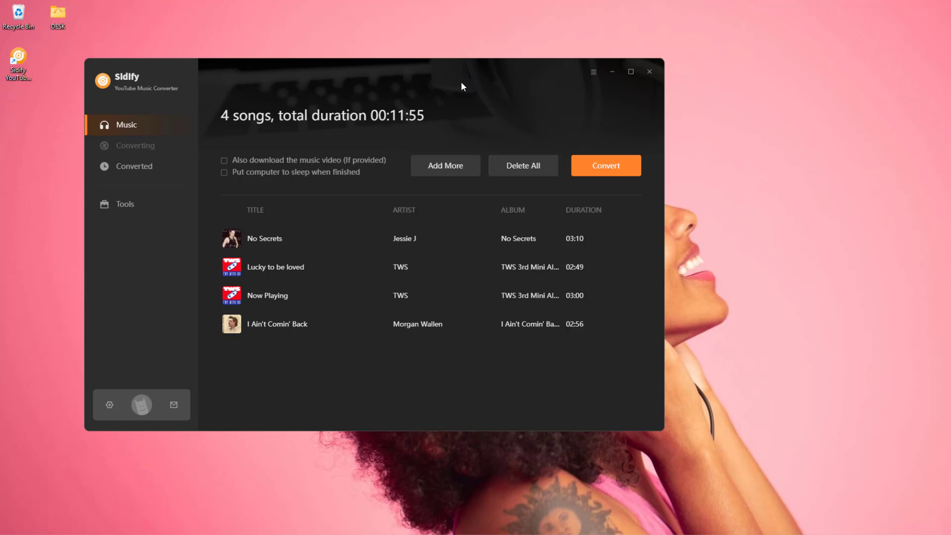
# Step: Convert the four queued songs, then open Converted in the sidebar
pyautogui.moveTo(447, 73); pyautogui.dragTo(581, 82)
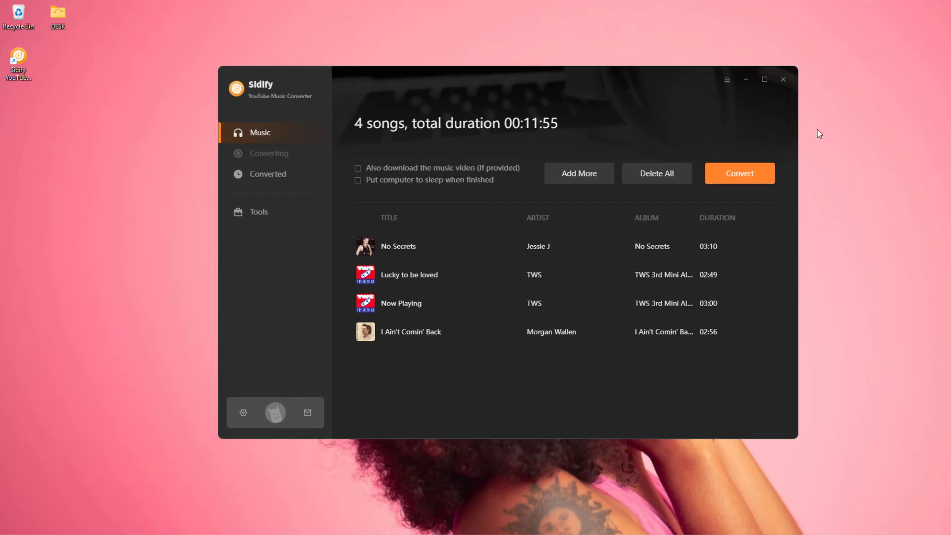
pyautogui.click(753, 182)
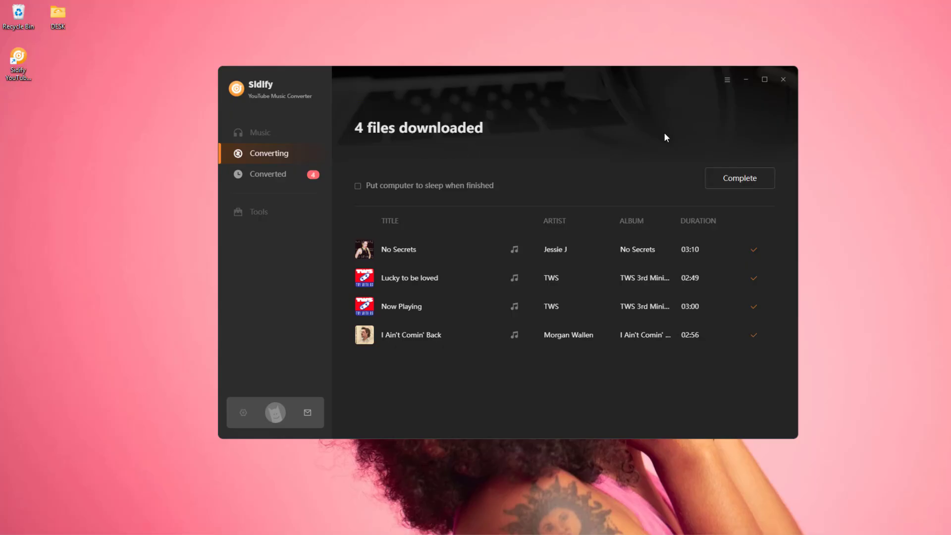
pyautogui.click(726, 190)
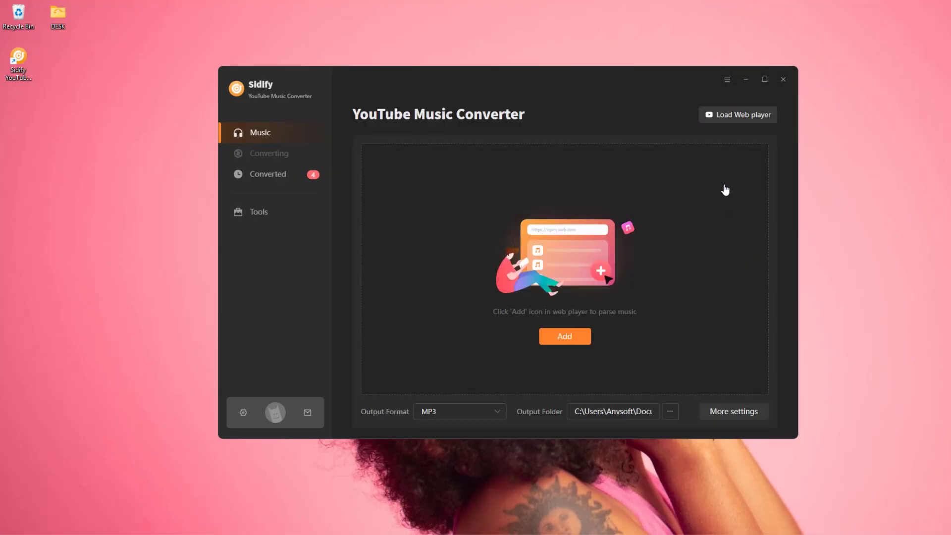
pyautogui.click(292, 178)
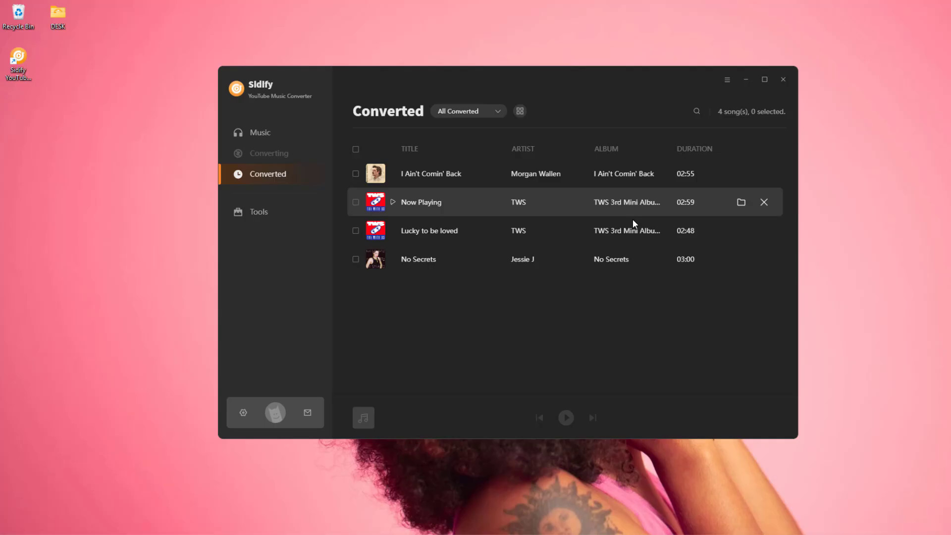
pyautogui.moveTo(565, 173)
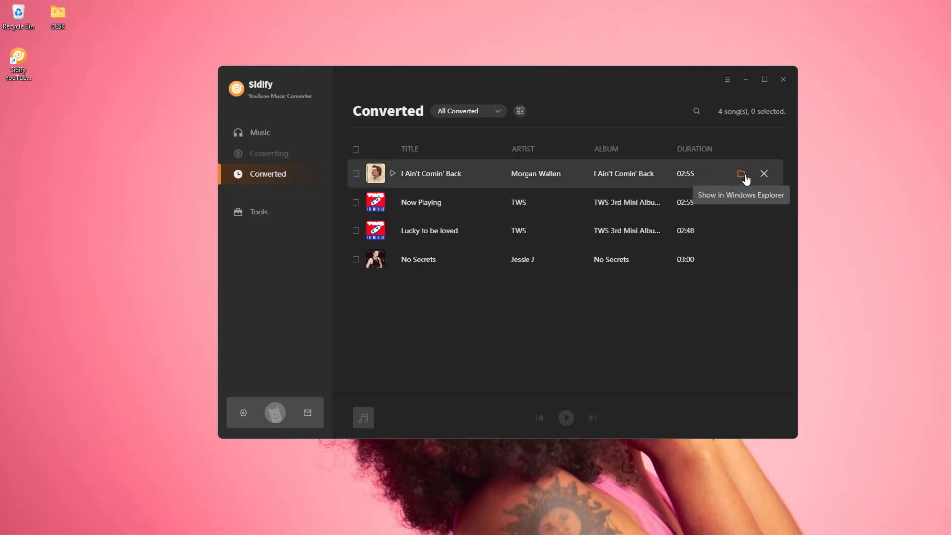
# Step: Open the output folder in File Explorer, sorted newest first with a wider Name column
pyautogui.click(743, 176)
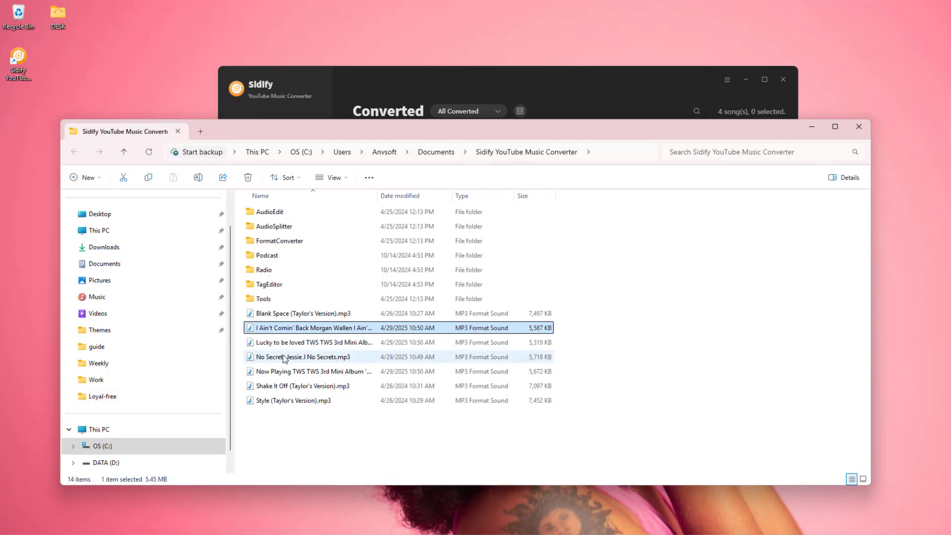
pyautogui.click(399, 195)
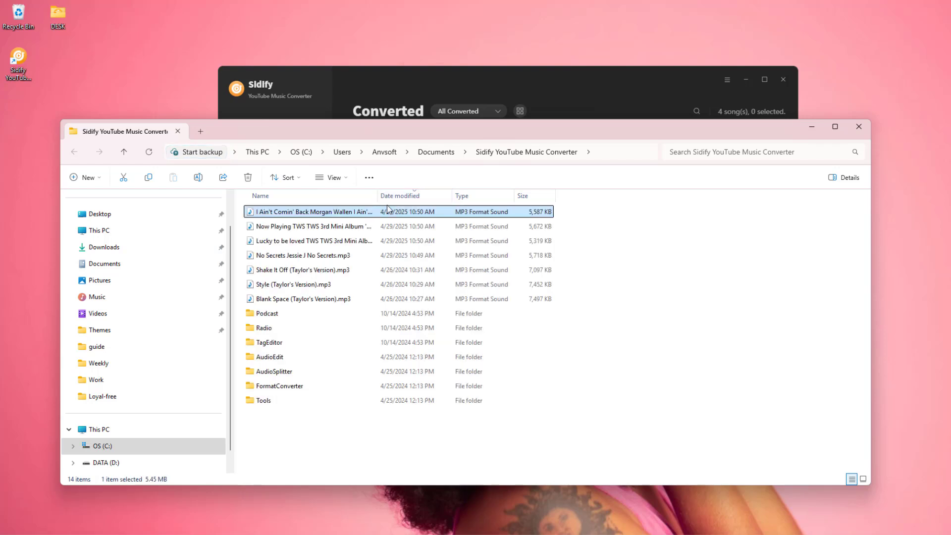
pyautogui.keyDown('shift'); pyautogui.click(328, 255); pyautogui.keyUp('shift')
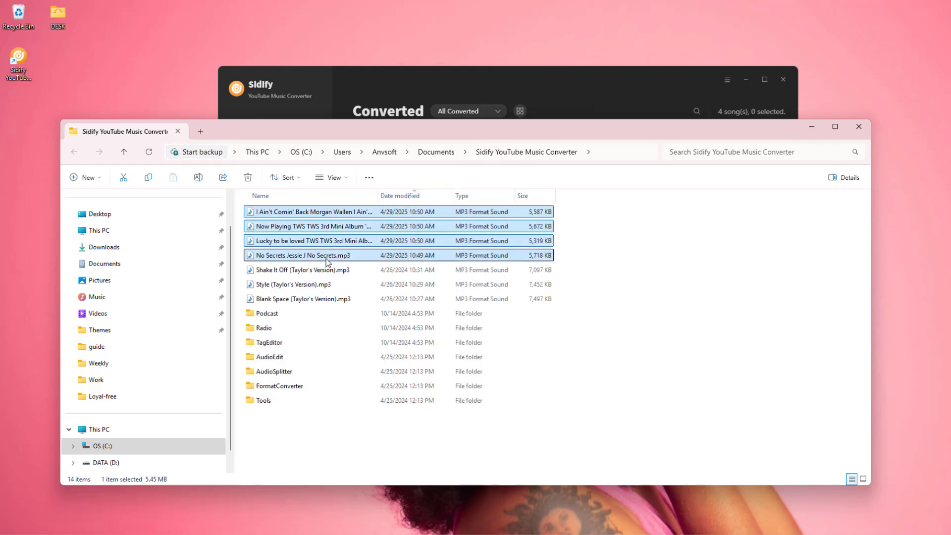
pyautogui.moveTo(378, 197); pyautogui.dragTo(422, 196)
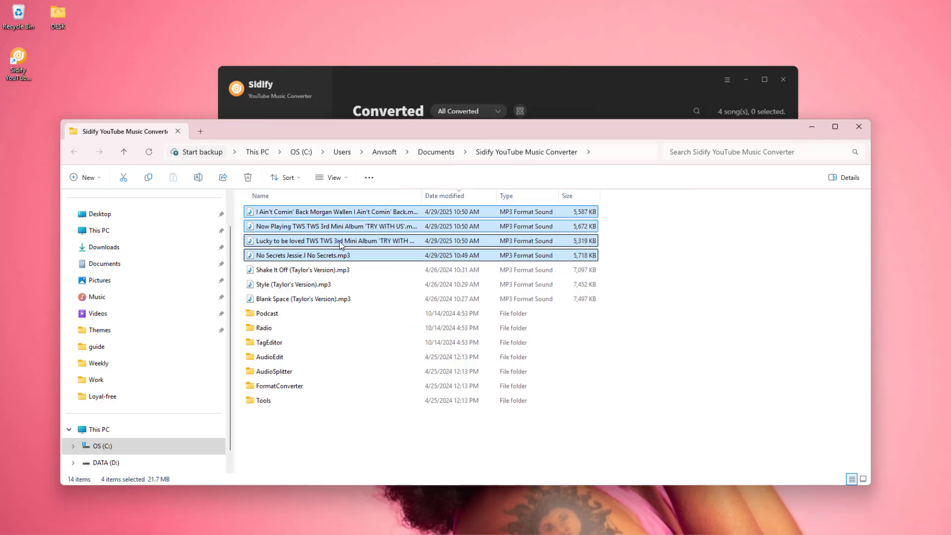
# Step: Preview the No Secrets, Lucky to be loved and I Ain't Comin' Back MP3s in Media Player
pyautogui.click(333, 255)
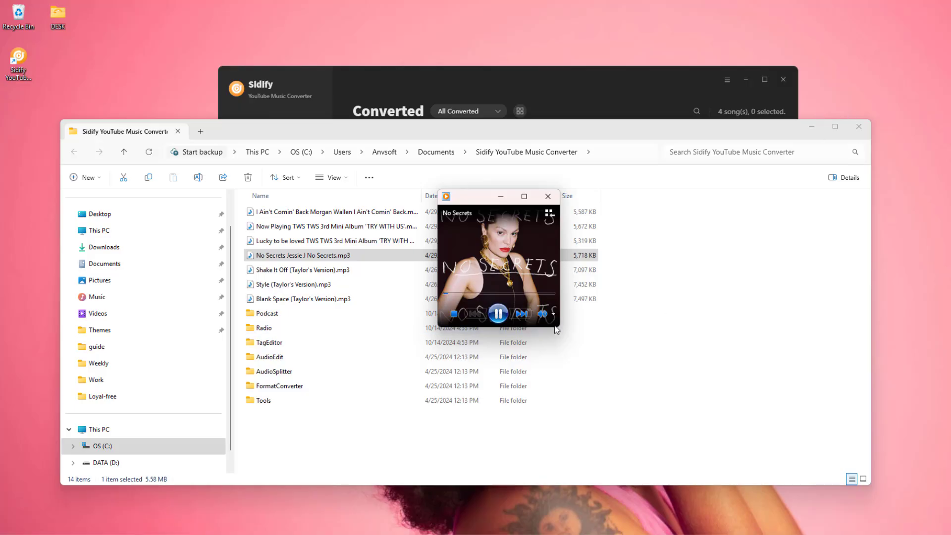
pyautogui.moveTo(557, 332); pyautogui.dragTo(723, 392)
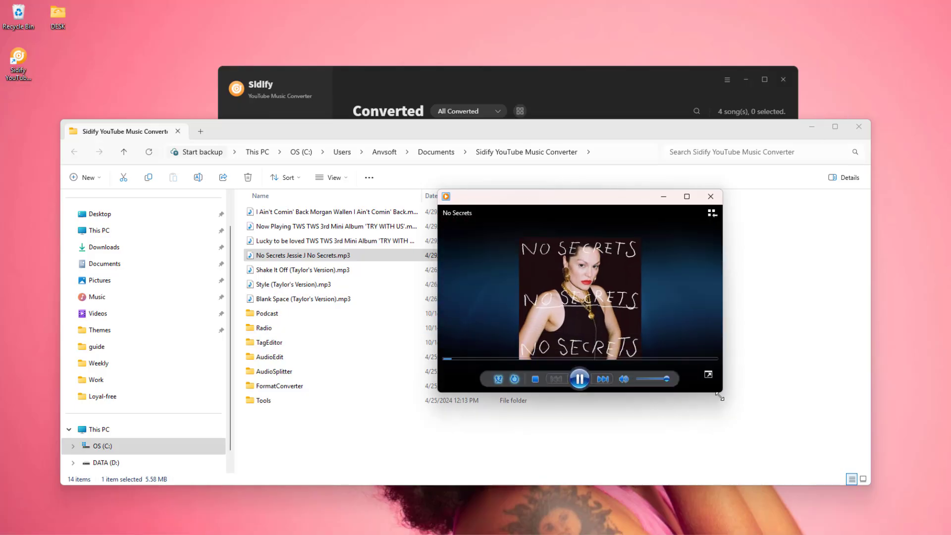
pyautogui.click(580, 377)
pyautogui.click(710, 196)
pyautogui.doubleClick(332, 241)
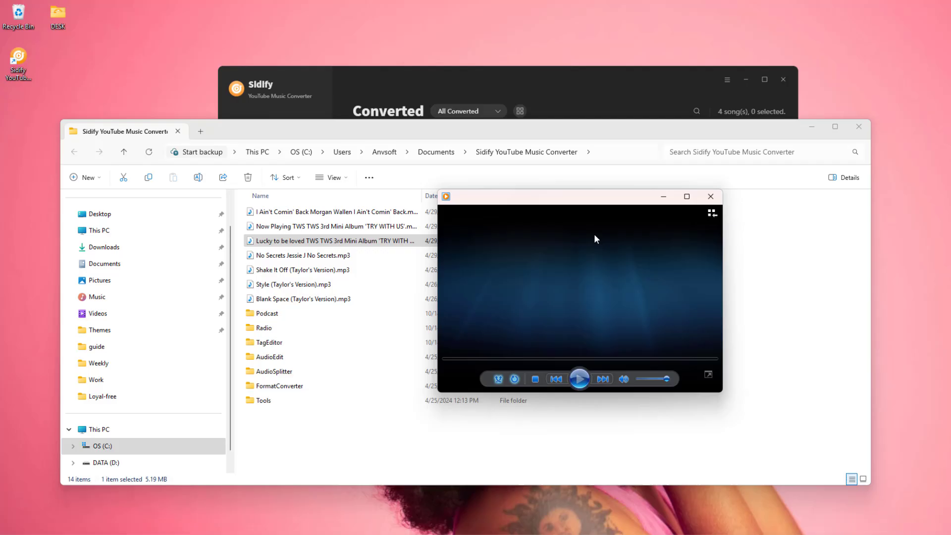
pyautogui.click(711, 197)
pyautogui.doubleClick(421, 212)
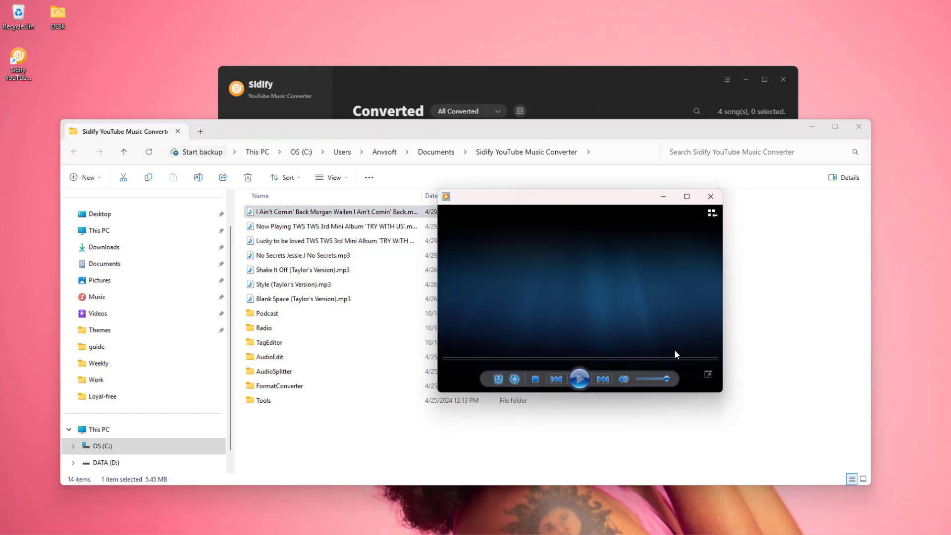
pyautogui.click(711, 196)
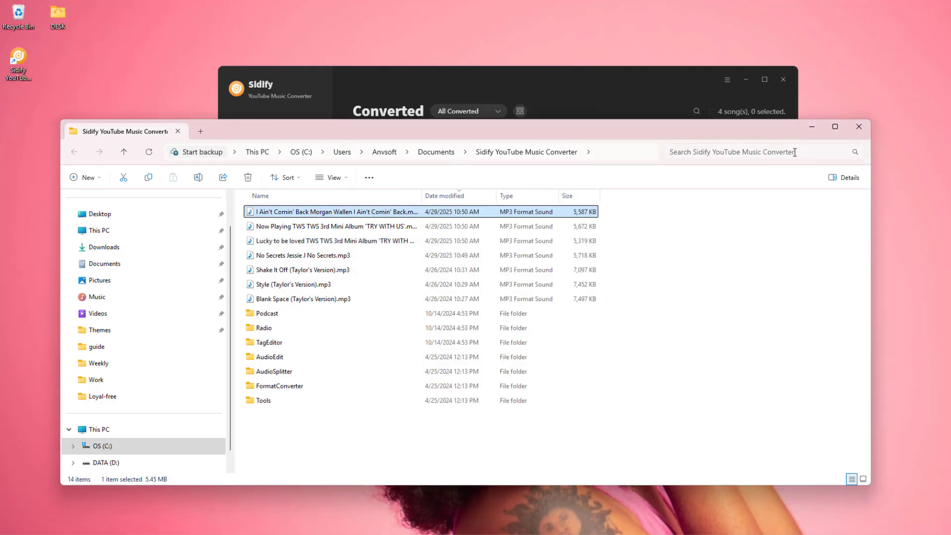
# Step: Minimize File Explorer to reveal Sidify's Converted list of four songs
pyautogui.click(807, 133)
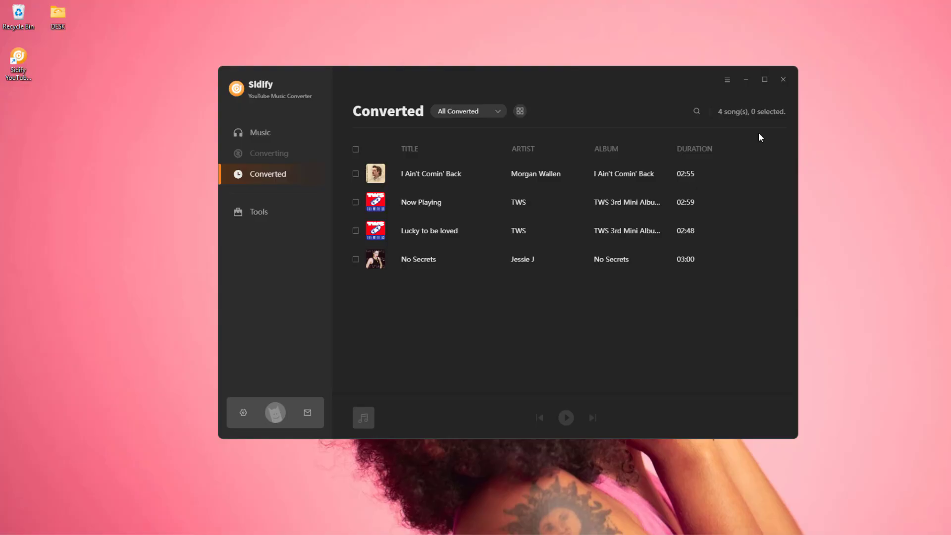